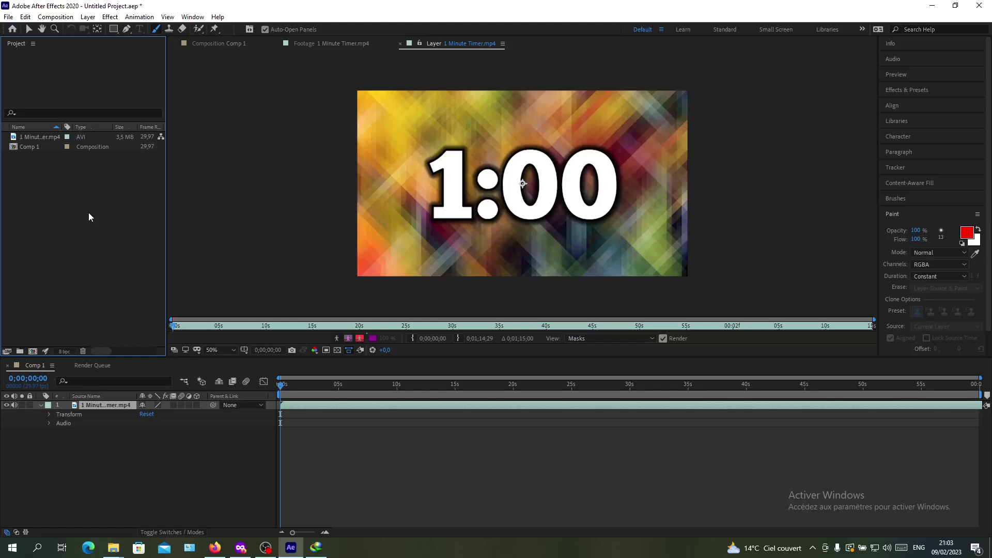
Step: Scrub the countdown clip to about 29 seconds, jump back to 5 seconds, and focus the Project panel
drag(281, 389, 617, 388)
click(226, 325)
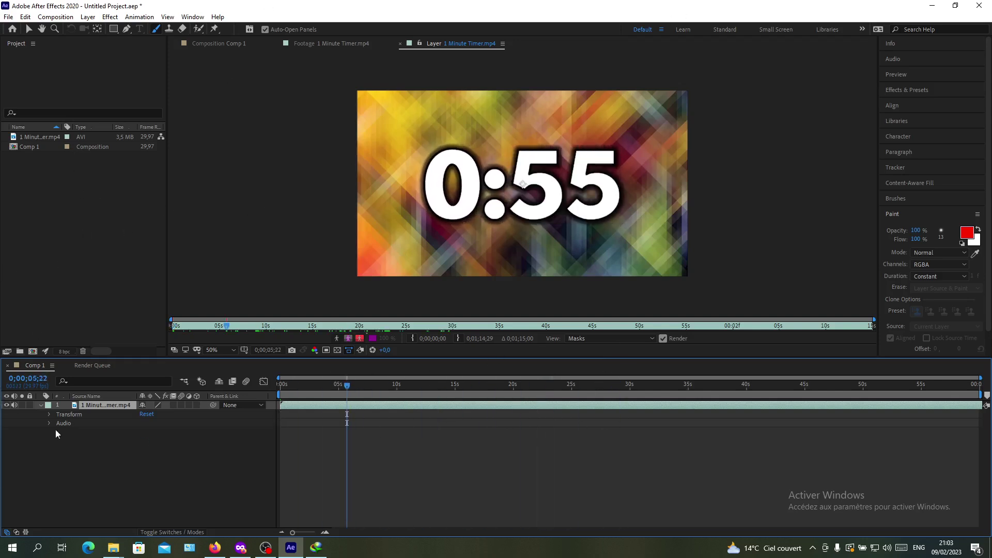
click(96, 278)
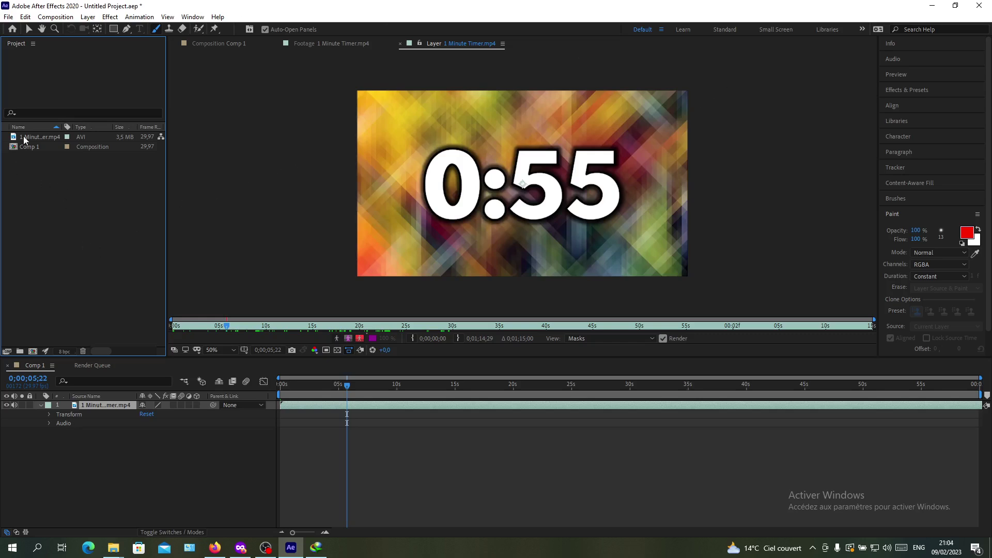
Step: Scale the timer layer in Comp 1 to fill the frame and nudge it slightly right
click(227, 44)
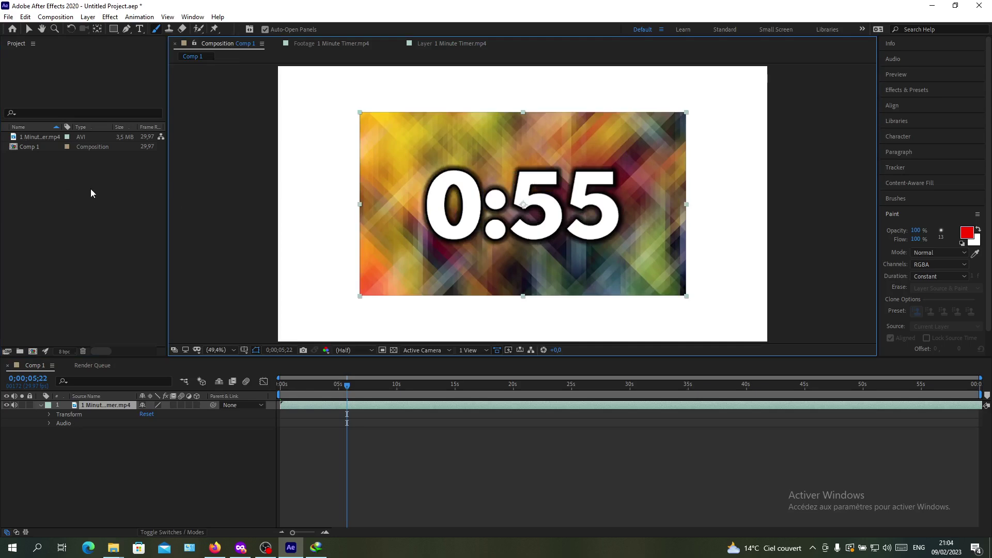
click(361, 117)
click(598, 211)
drag(360, 299, 273, 348)
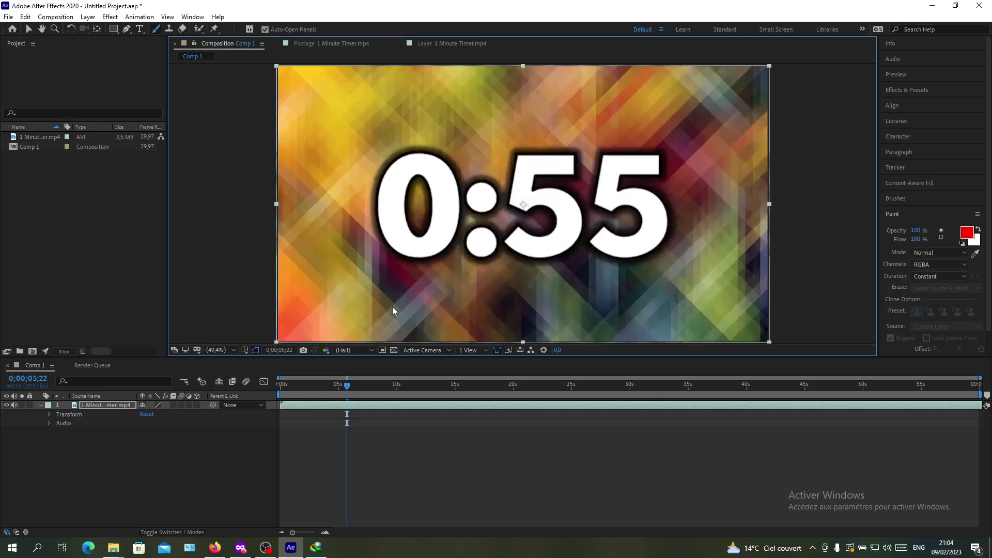
mouse_move(432, 289)
mouse_down()
mouse_move(441, 287)
mouse_move(429, 293)
mouse_up()
Step: Deselect the layer and return the time indicator to the composition start
click(217, 286)
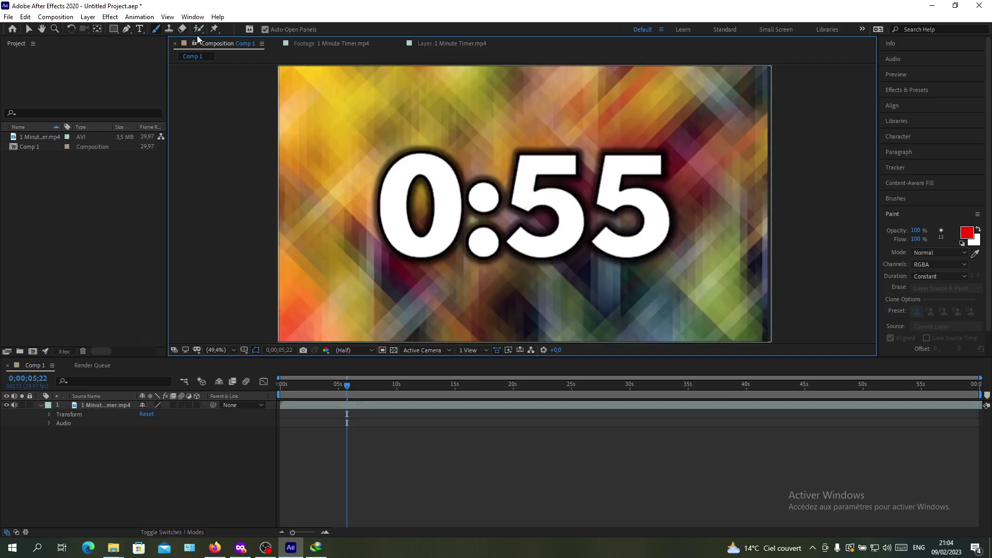
click(305, 385)
key(Home)
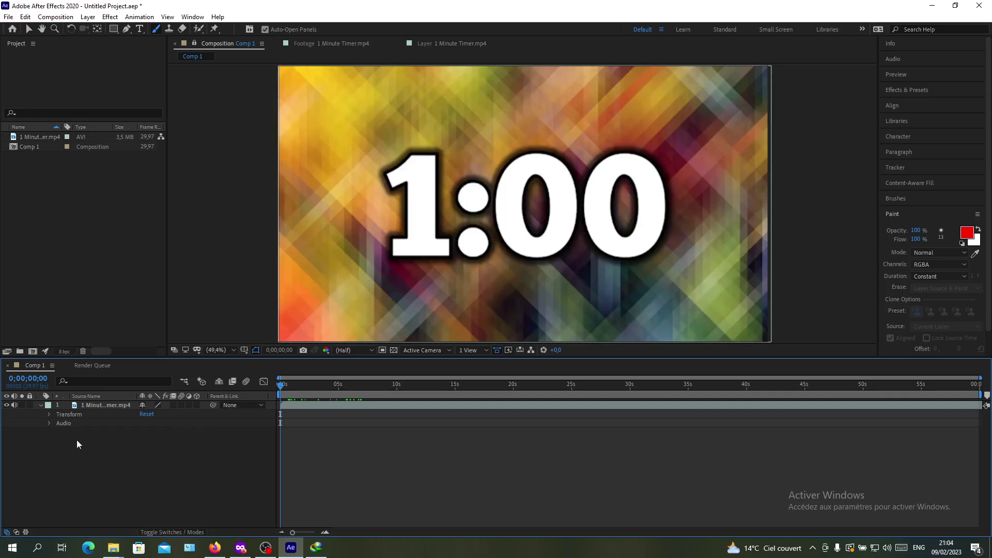
Step: Reveal the timer layer's Transform properties and set a Position keyframe (960, 540) at 0 seconds
click(49, 414)
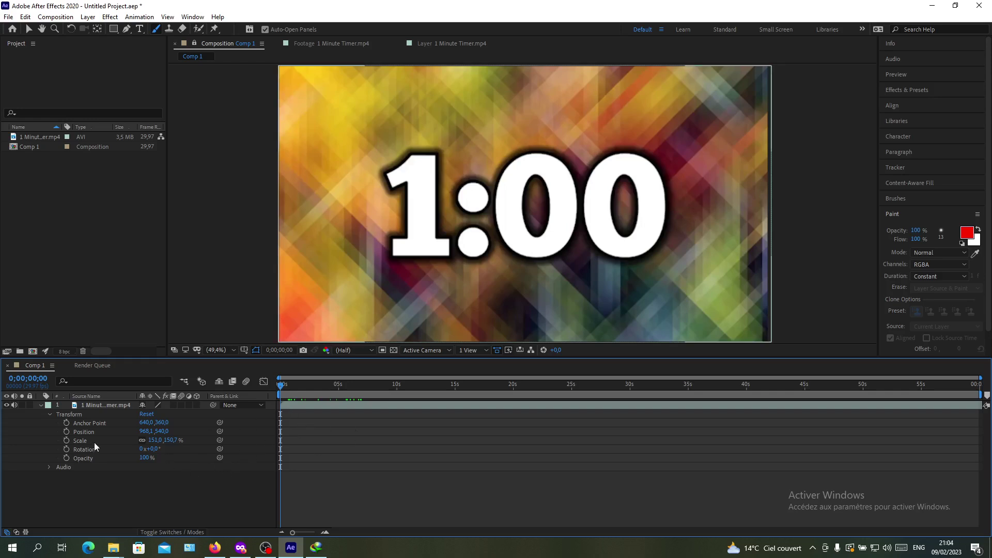
click(67, 432)
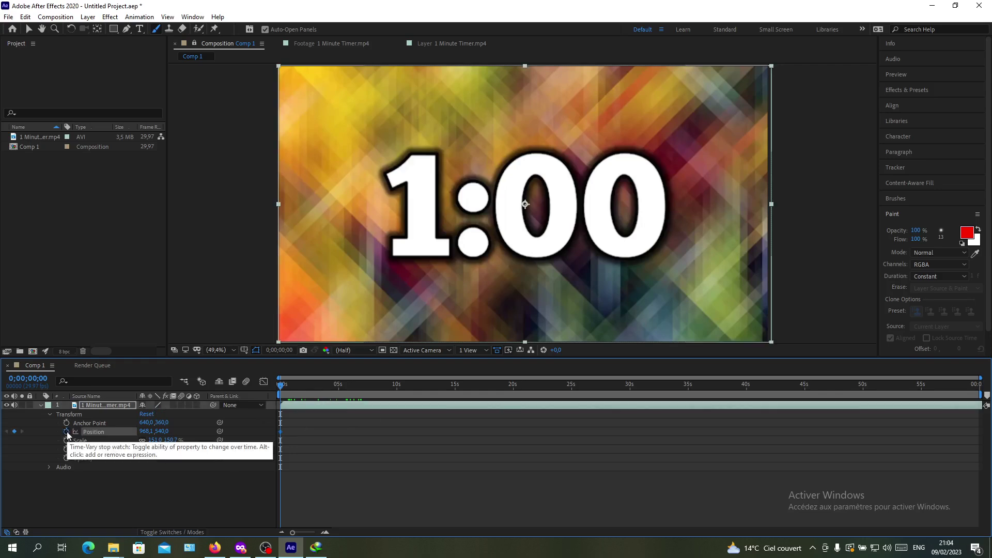
Step: Remove the 0-second keyframe and add a Position keyframe at about 7.7 seconds
click(14, 432)
drag(282, 384, 262, 403)
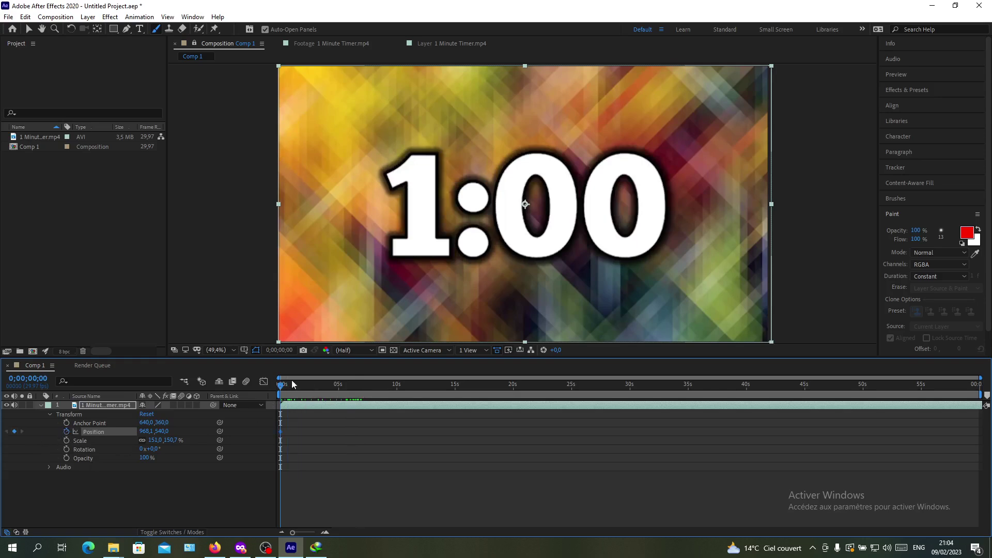
drag(282, 387, 370, 385)
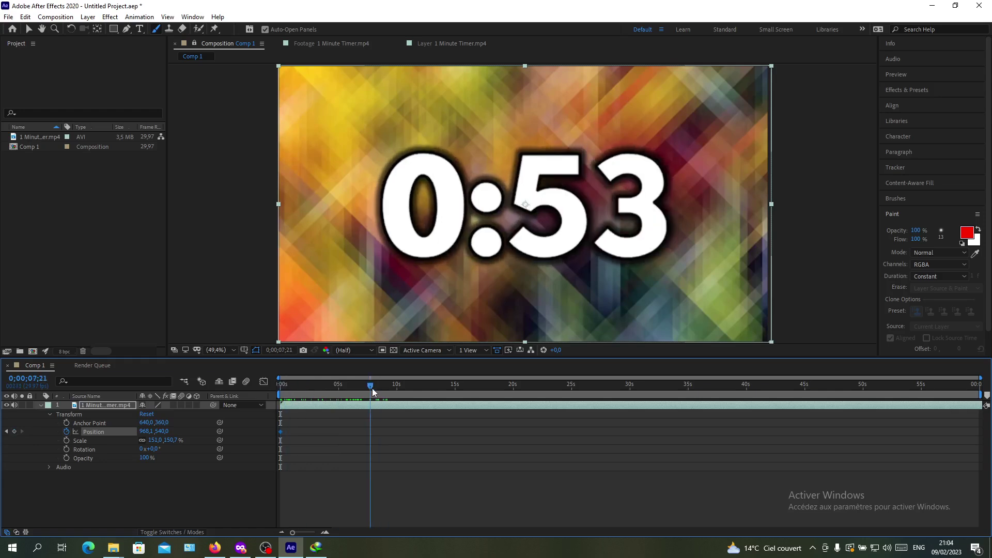
click(15, 431)
Step: Keyframe Position X 1156.1 near 16.7 seconds and Y 333 near 22.5 seconds
drag(372, 392, 475, 386)
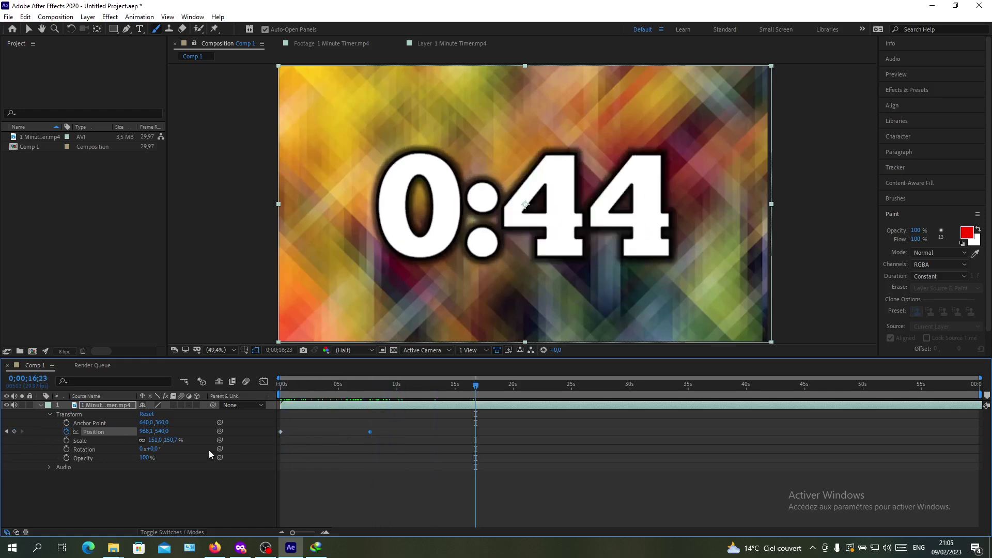
drag(146, 432, 247, 433)
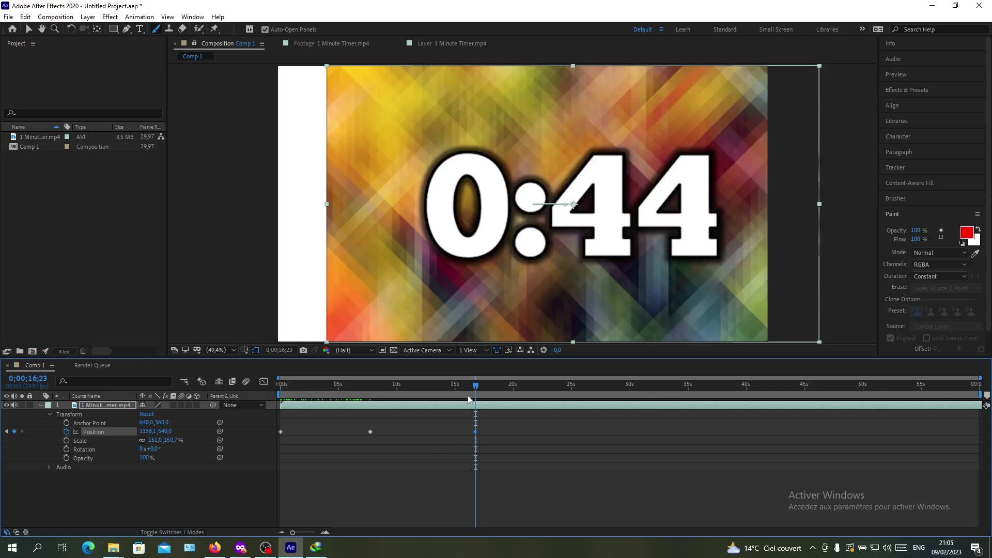
drag(473, 387, 543, 387)
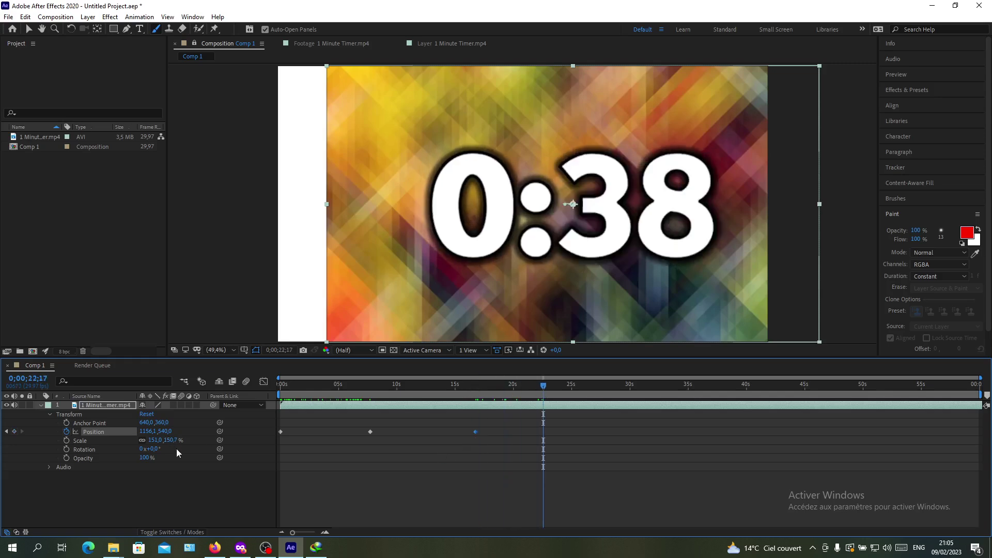
drag(167, 436, 61, 437)
drag(543, 386, 236, 429)
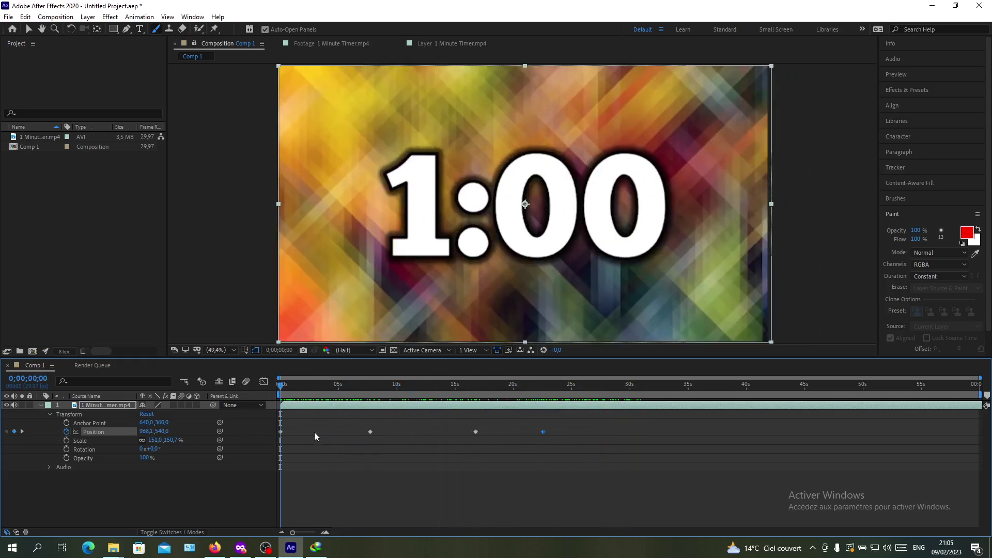
Step: Apply Easy Ease In to the second Position keyframe near 8 seconds
right_click(370, 432)
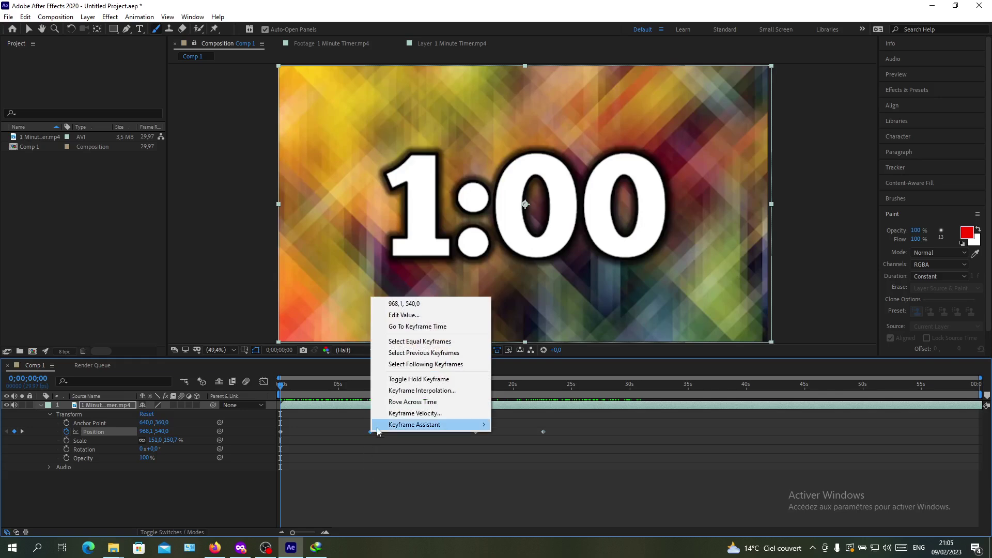
mouse_move(475, 430)
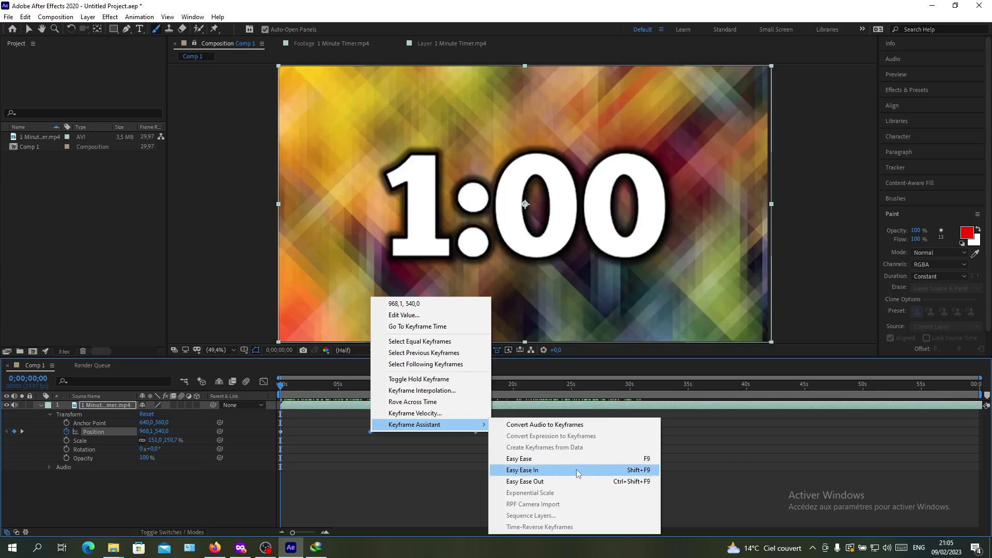
click(599, 470)
Step: Reselect the second Position keyframe and apply Easy Ease to it
click(372, 457)
click(369, 432)
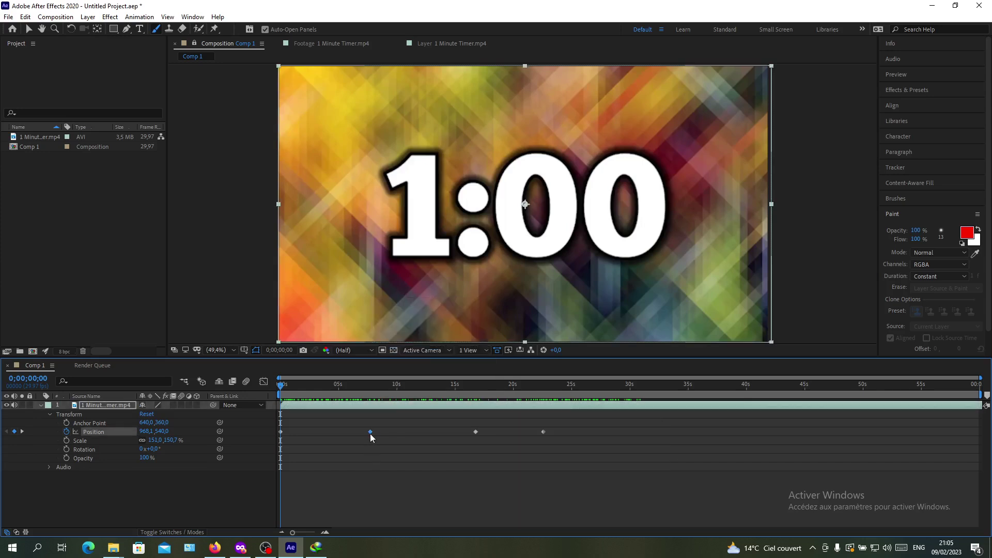
right_click(370, 432)
click(373, 435)
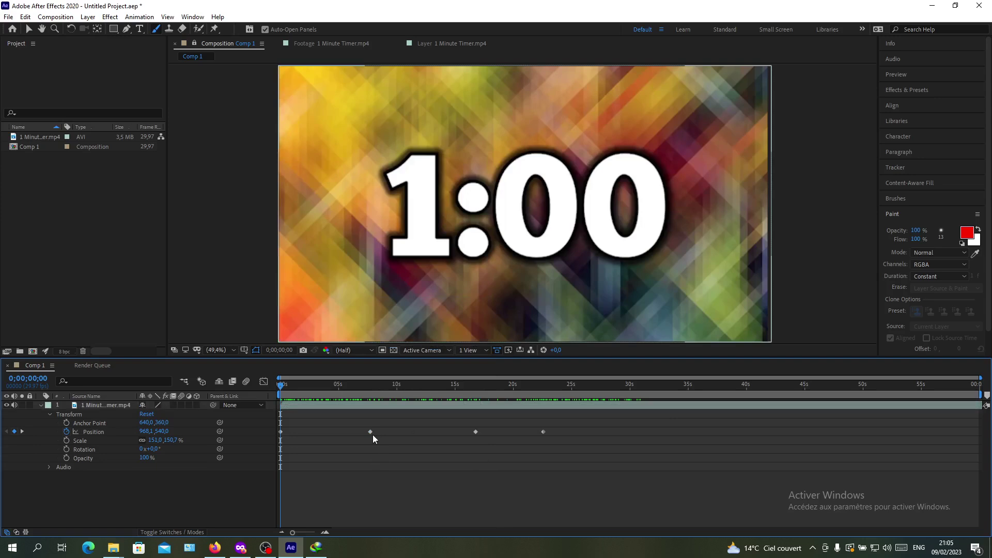
right_click(372, 435)
click(369, 432)
right_click(369, 432)
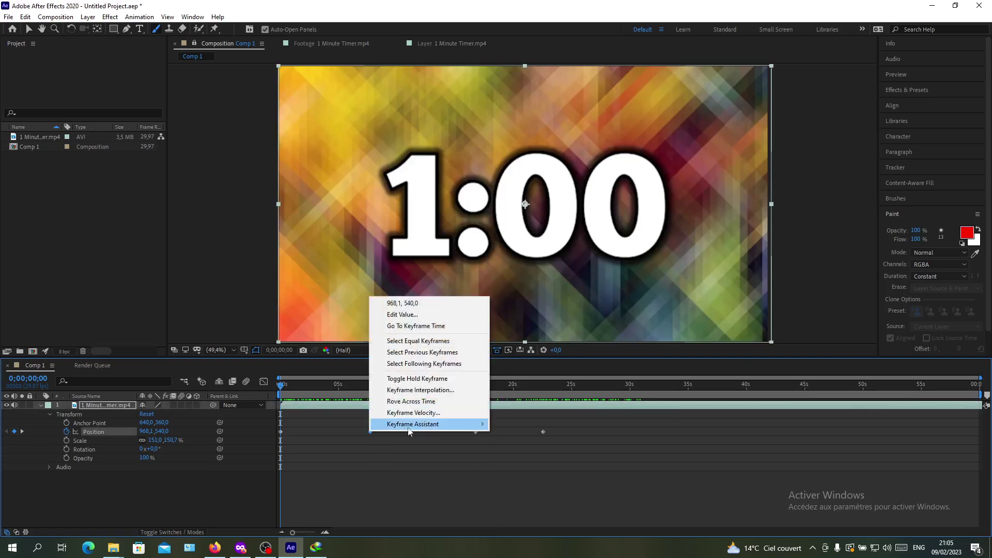
click(523, 458)
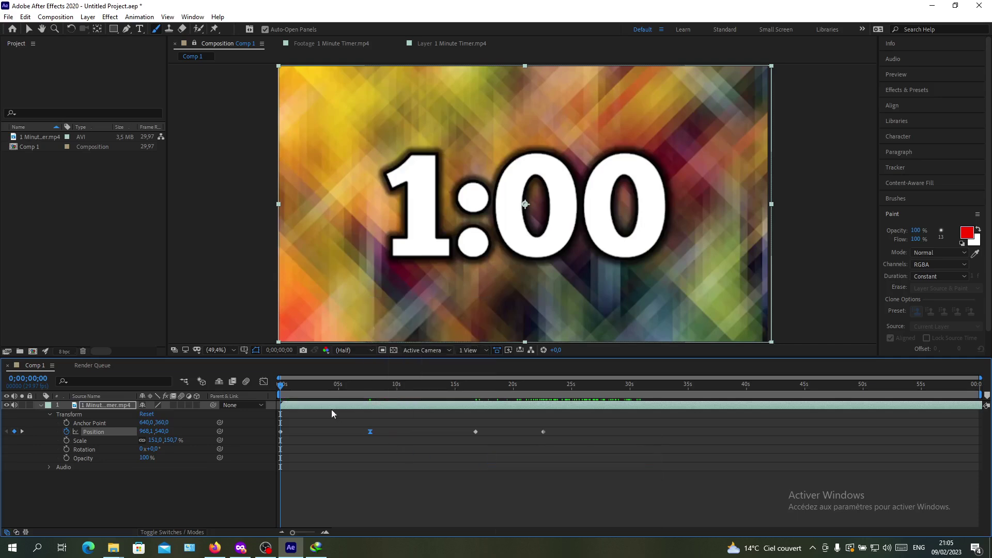
Step: Preview the motion, then apply Easy Ease Out to the last Position keyframe
click(326, 390)
drag(326, 390, 519, 423)
drag(454, 430, 496, 432)
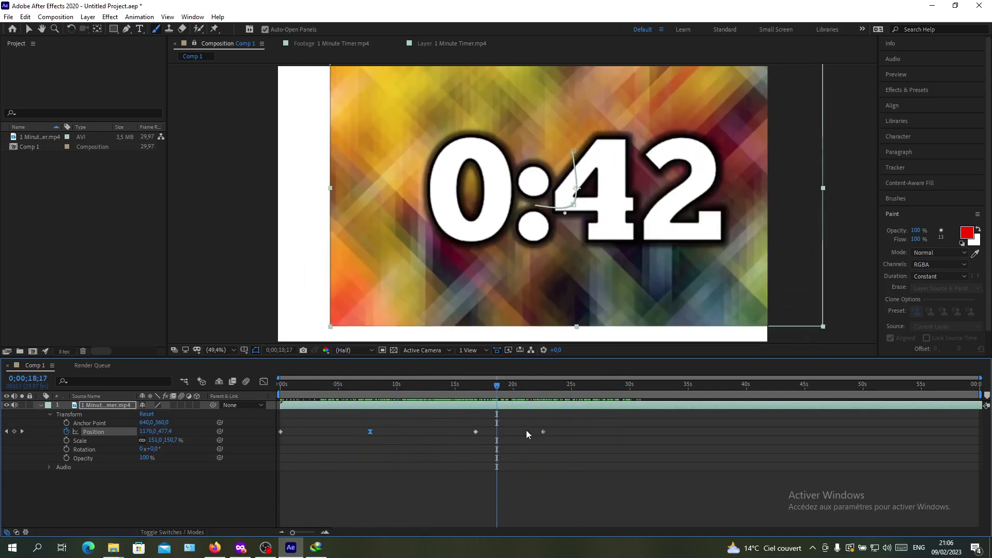
right_click(542, 433)
mouse_move(620, 425)
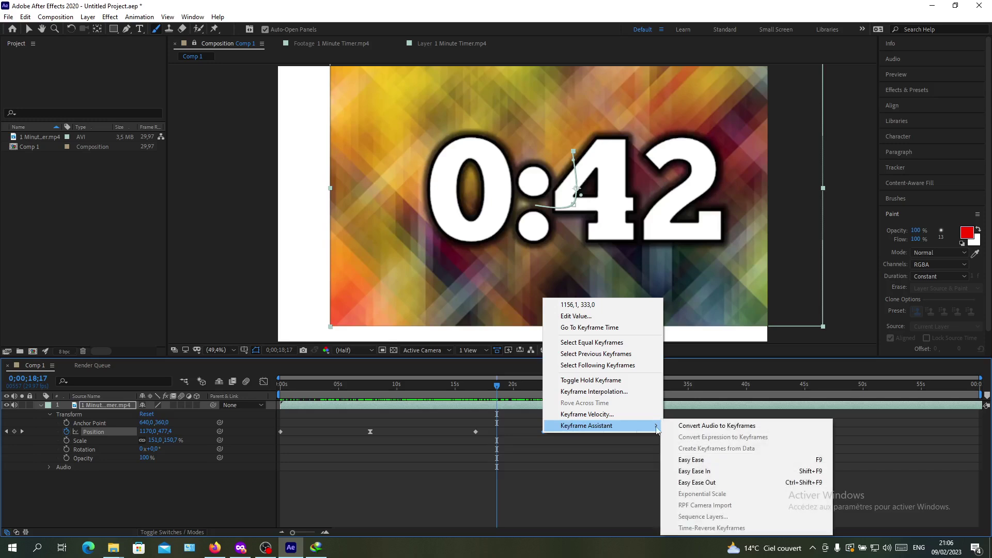
click(698, 482)
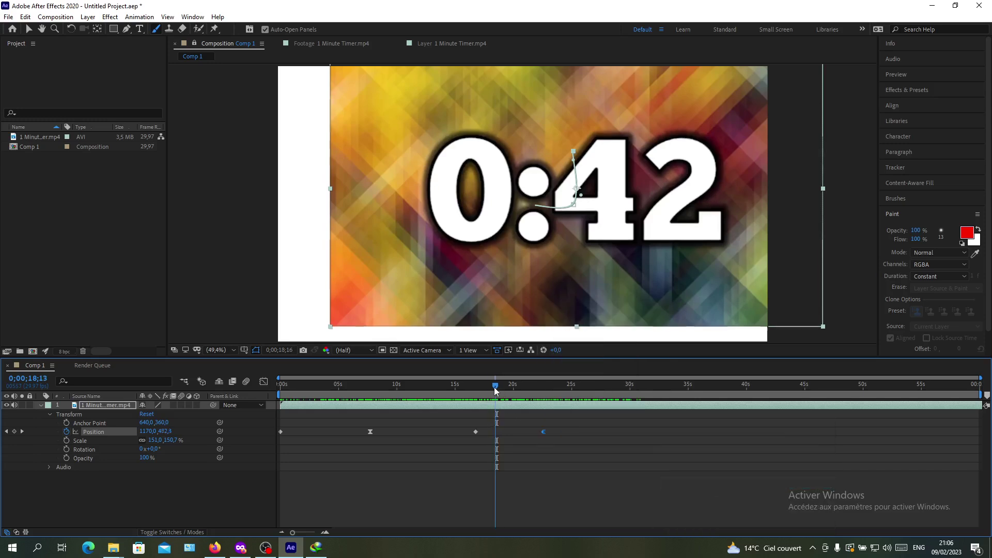
Step: Preview the animation from the start, then dismiss the crash report and show the desktop
key(Home)
drag(282, 407, 476, 402)
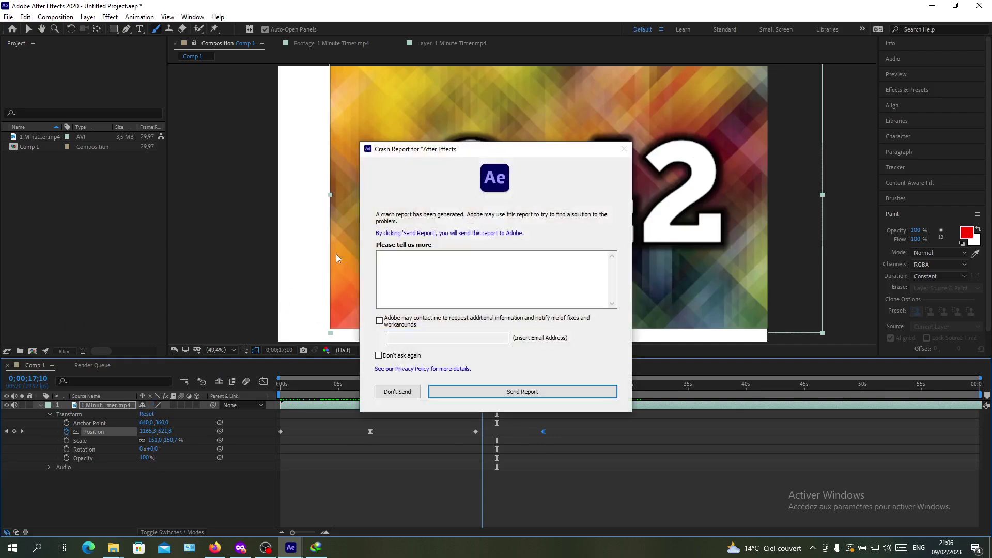
click(397, 392)
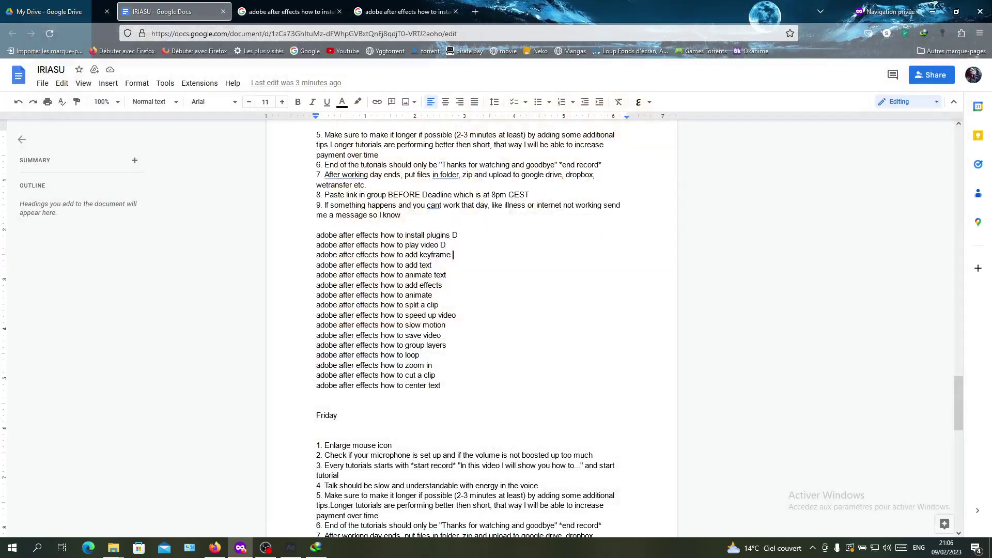
key(super+d)
click(455, 313)
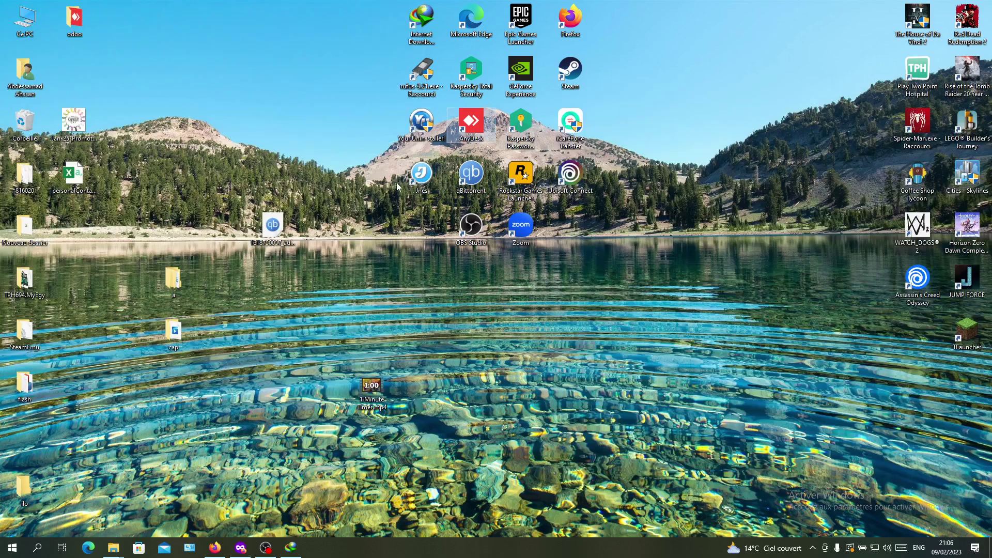
Step: Launch Adobe After Effects 2020 from the Start menu's app list
click(13, 547)
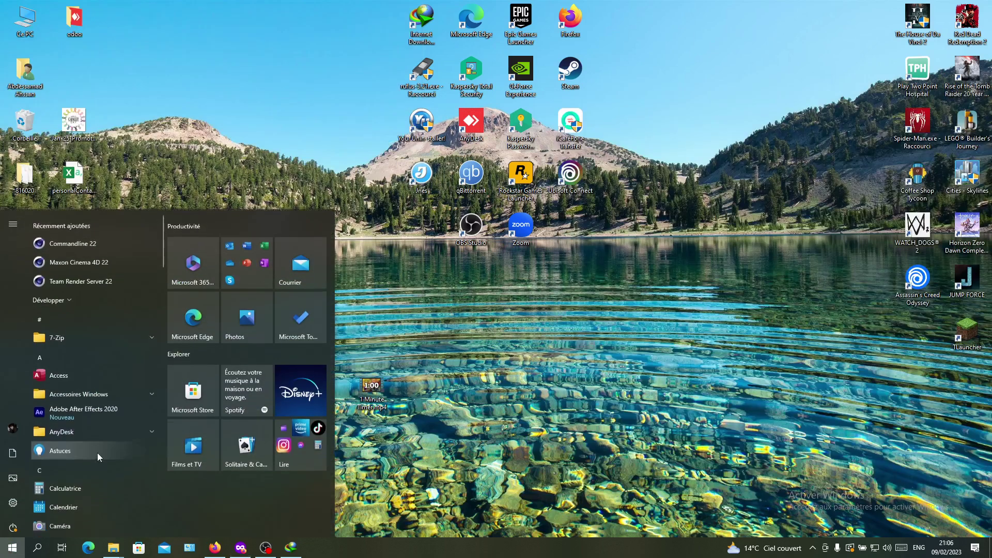
scroll(103, 445, down, 1)
click(328, 329)
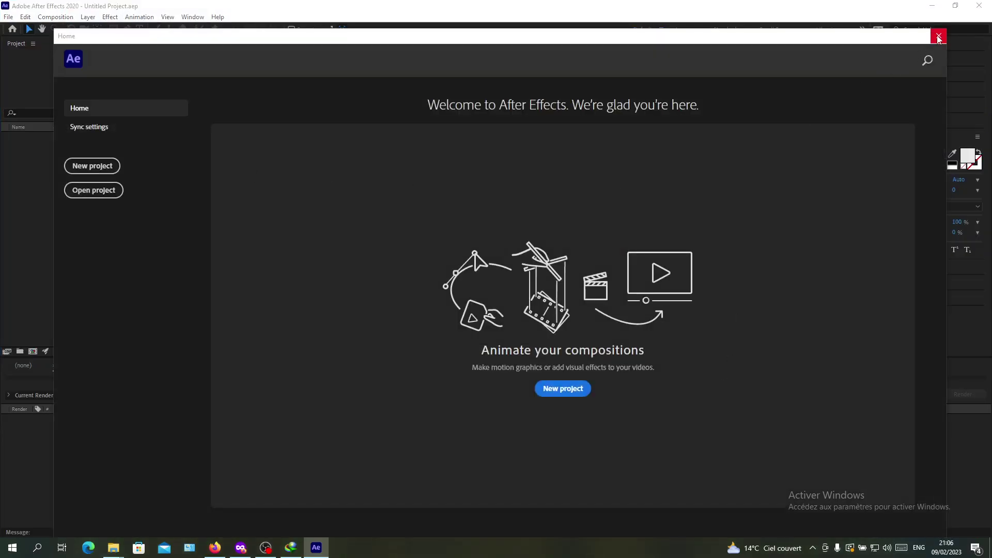
Step: Close the Home welcome screen and focus the empty Project panel
click(938, 37)
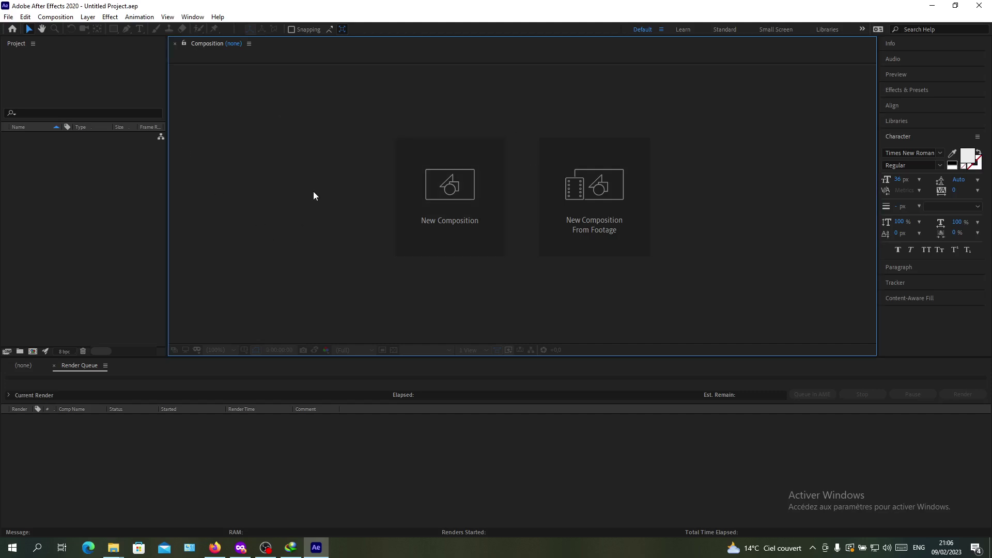
click(86, 215)
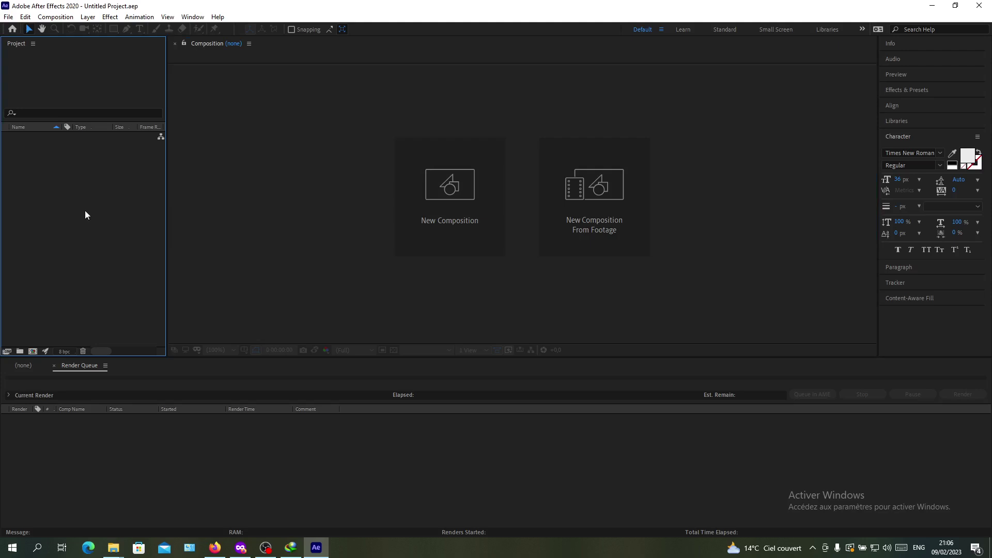